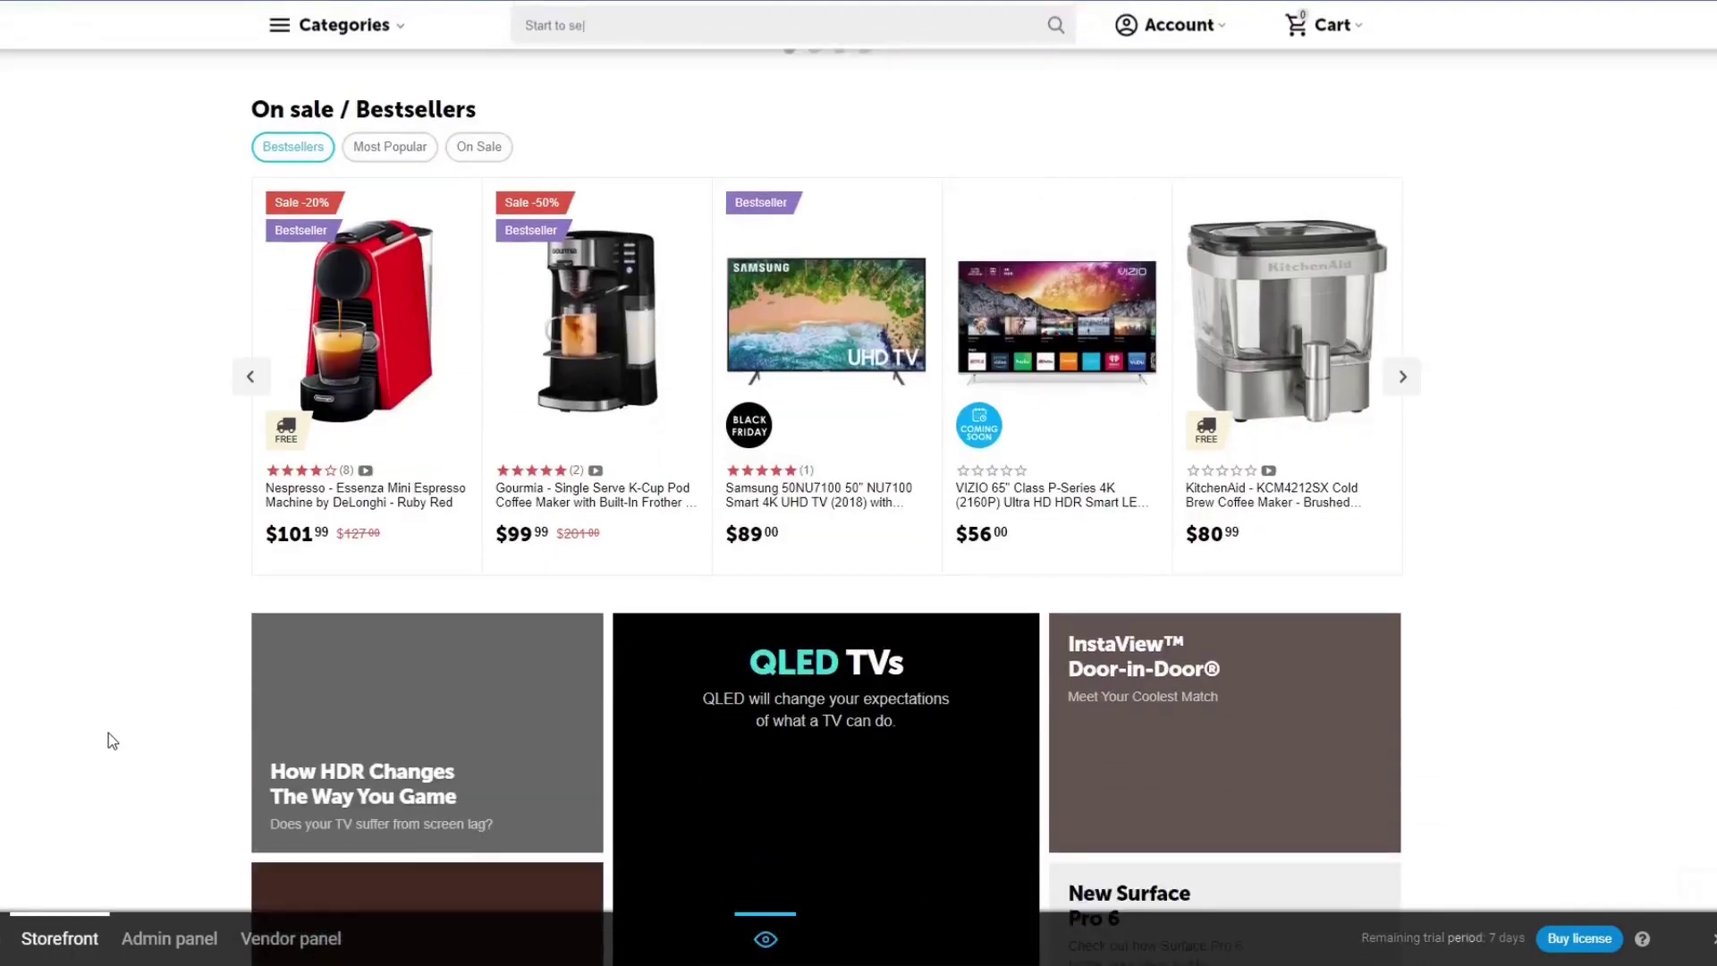
scroll(109, 733, up, 4)
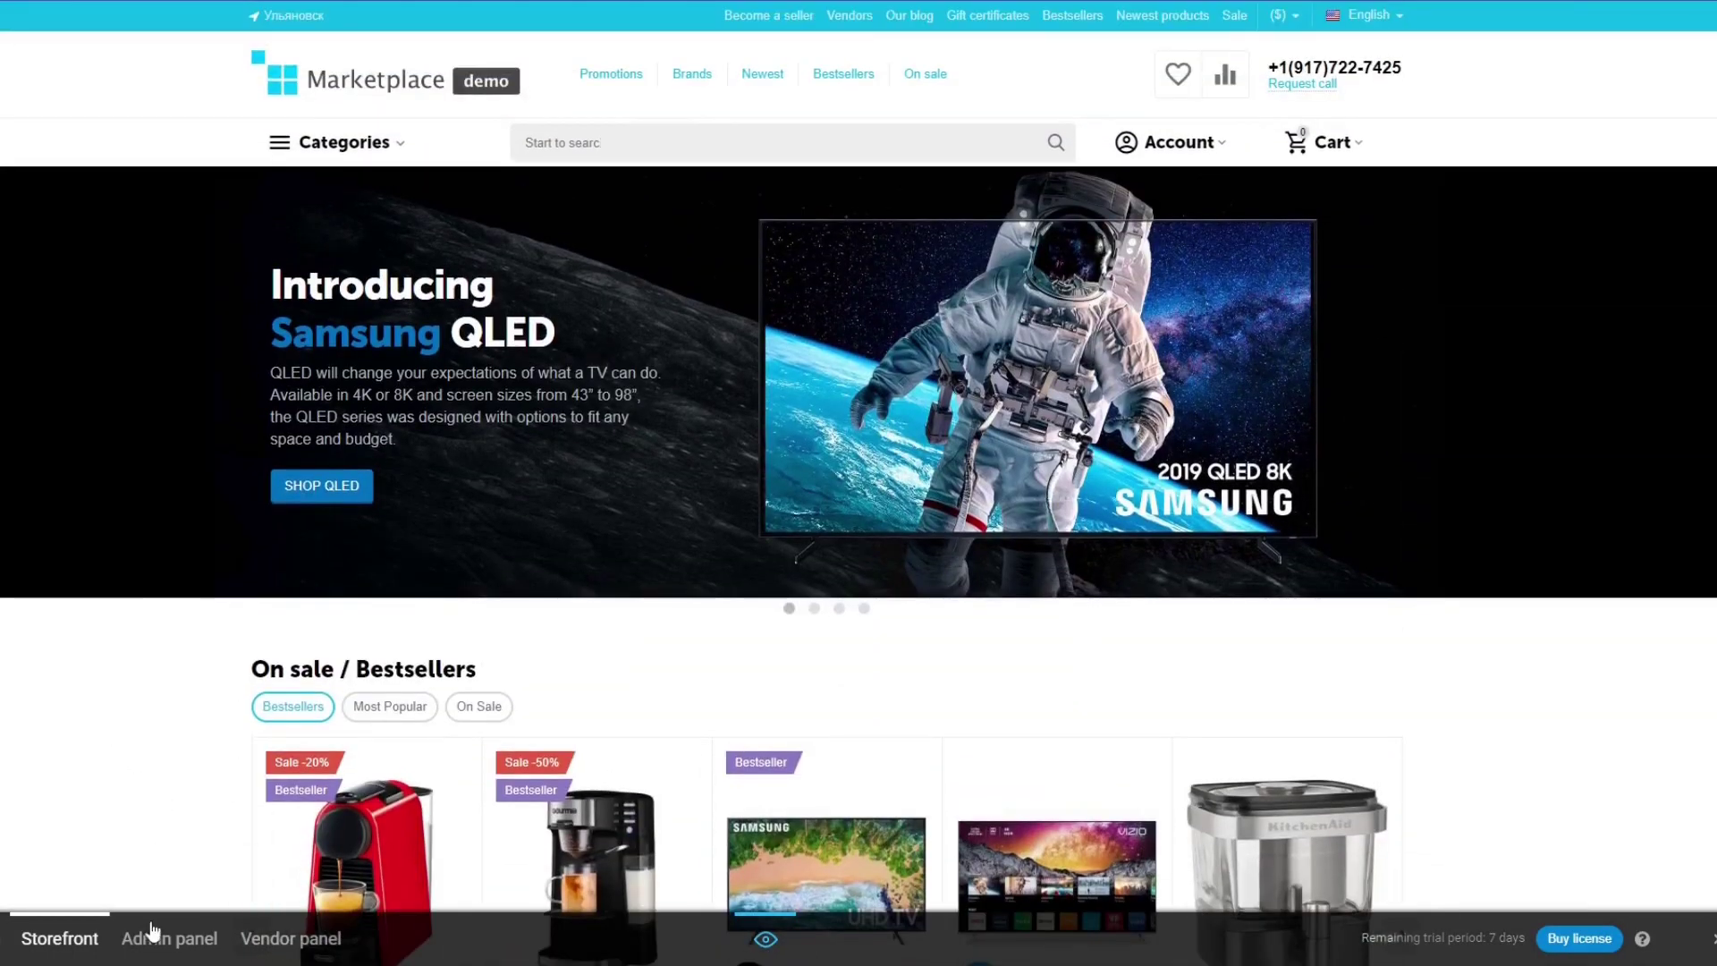
Step: Switch from the storefront to the admin dashboard and browse the Customers menu
click(152, 932)
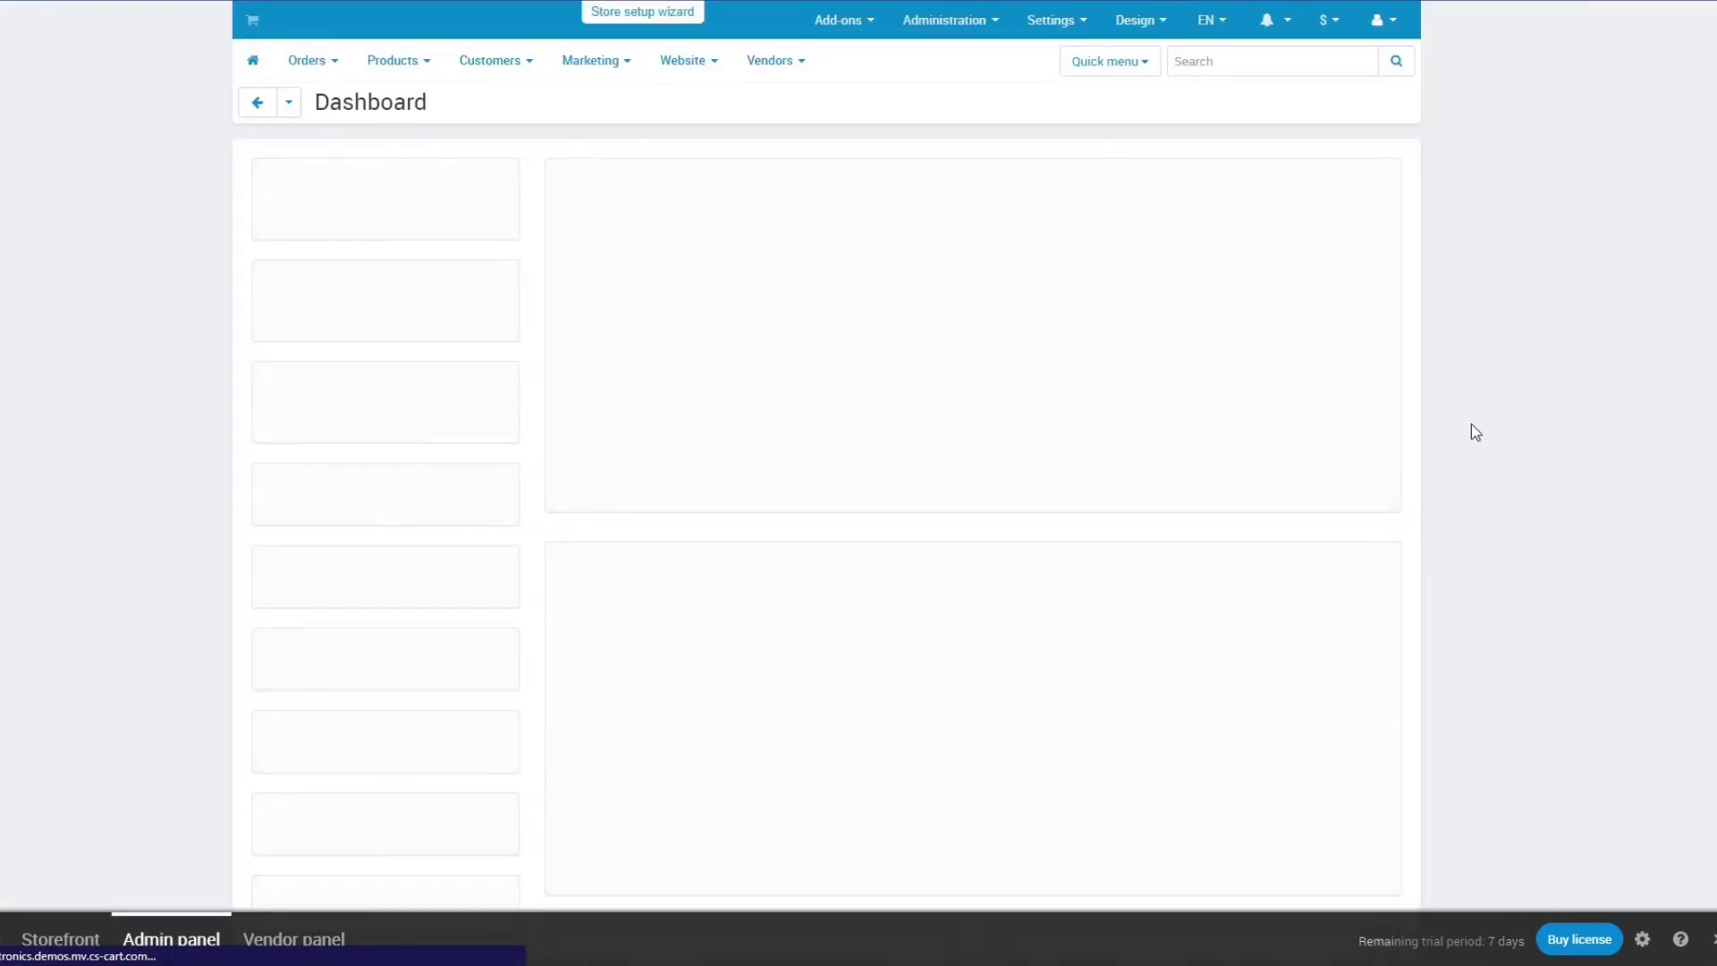
scroll(1469, 428, down, 3)
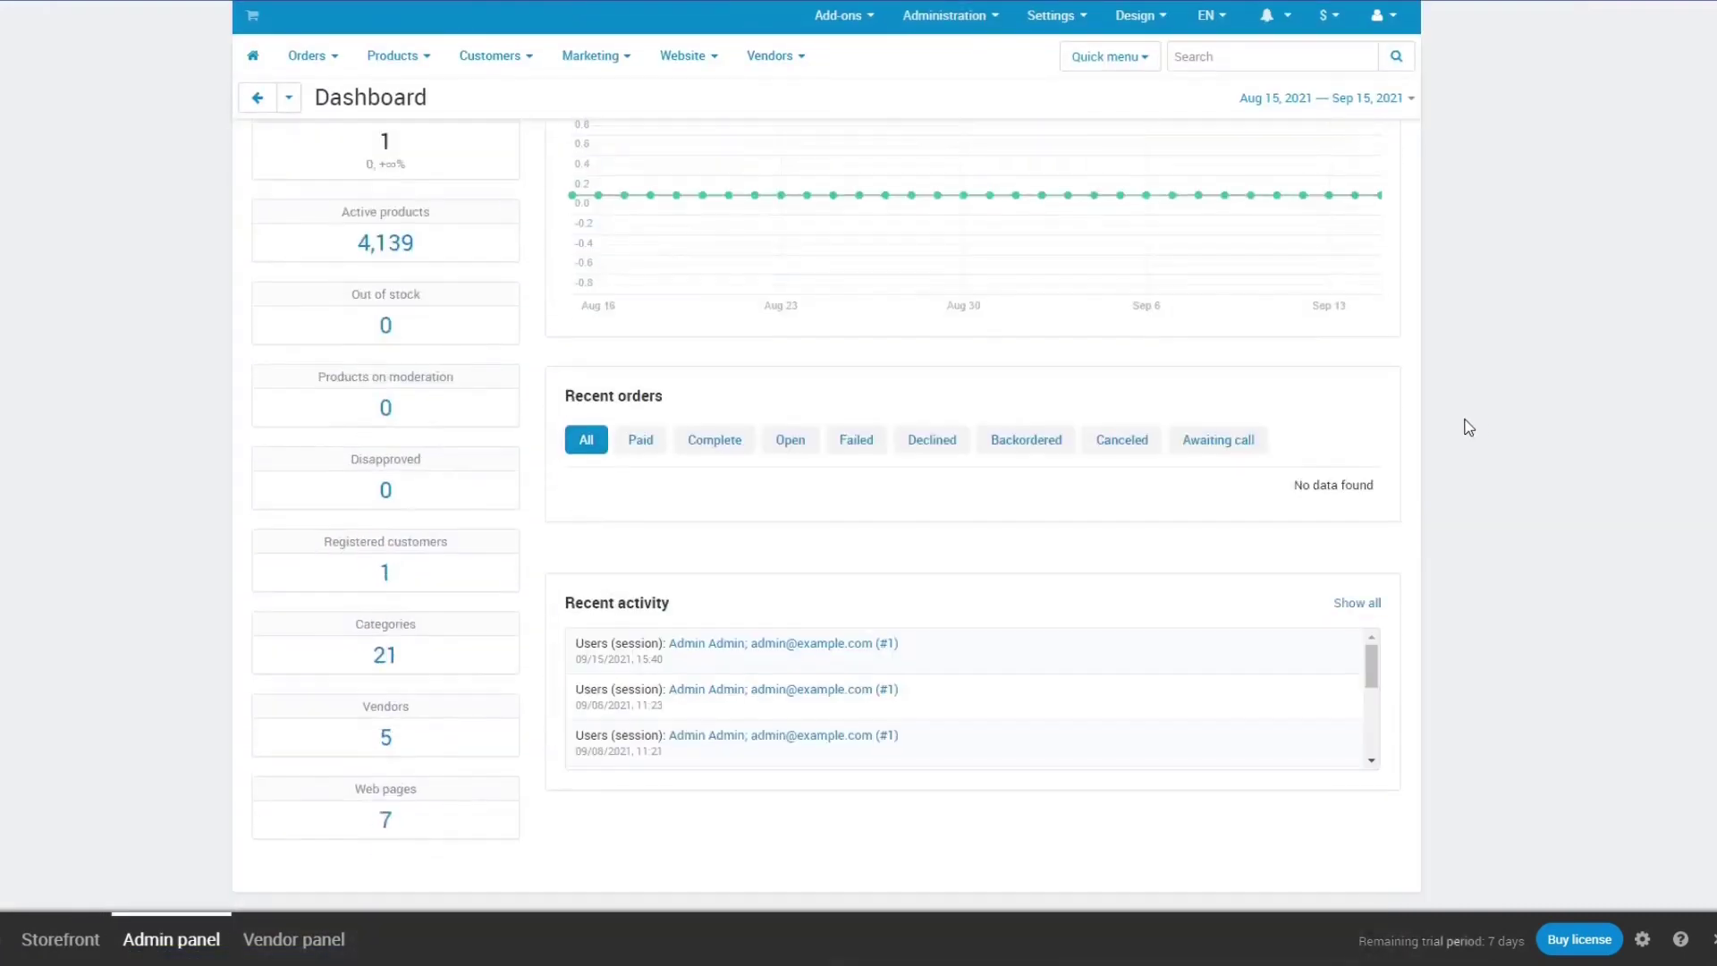
scroll(1463, 426, up, 3)
click(308, 61)
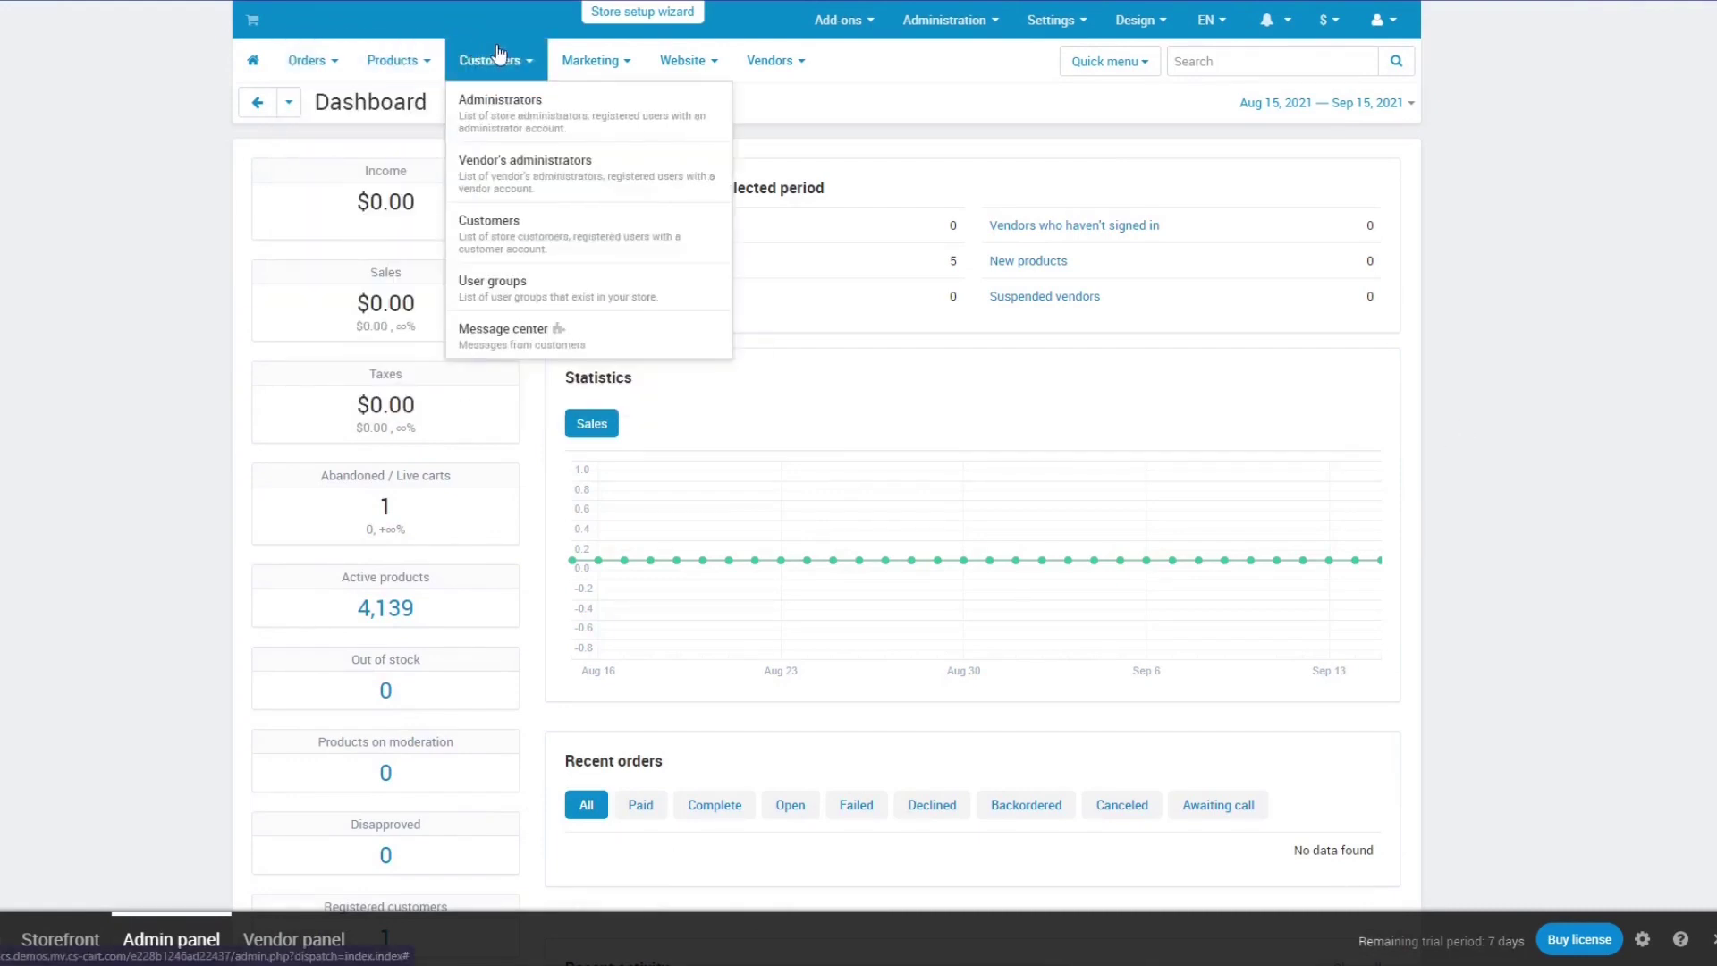